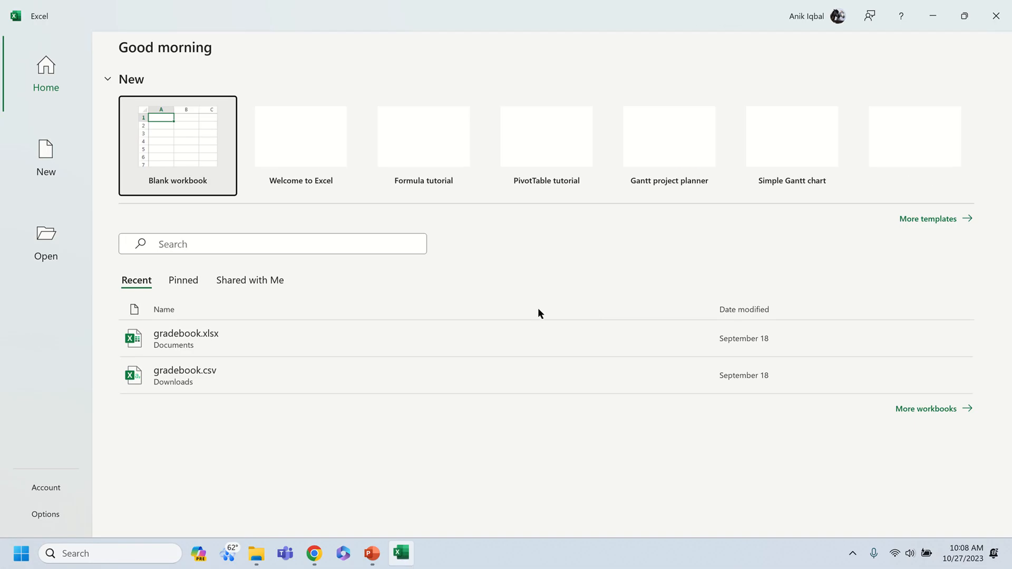
Create a new blank workbook.
left_click(170, 164)
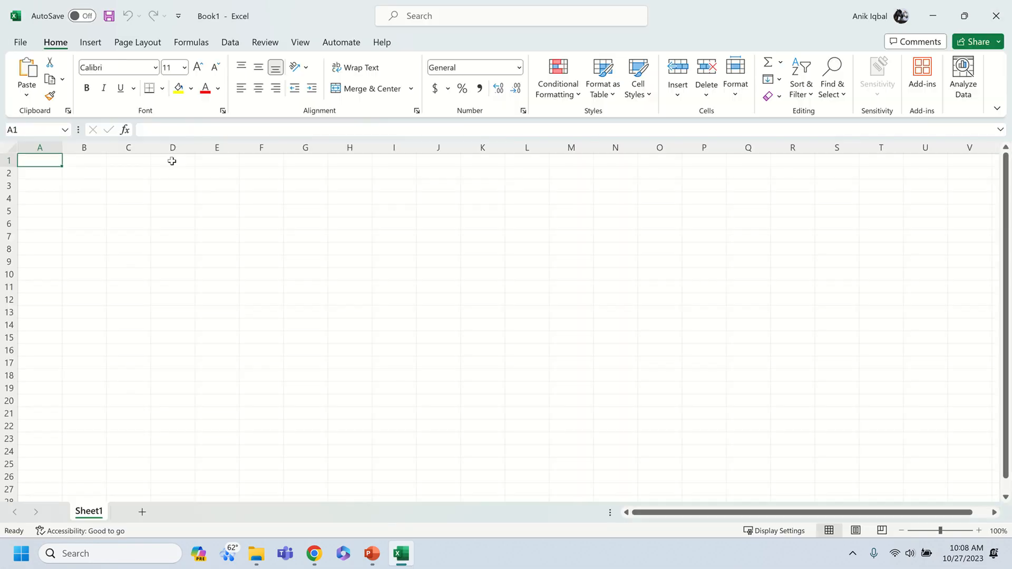
left_click(21, 45)
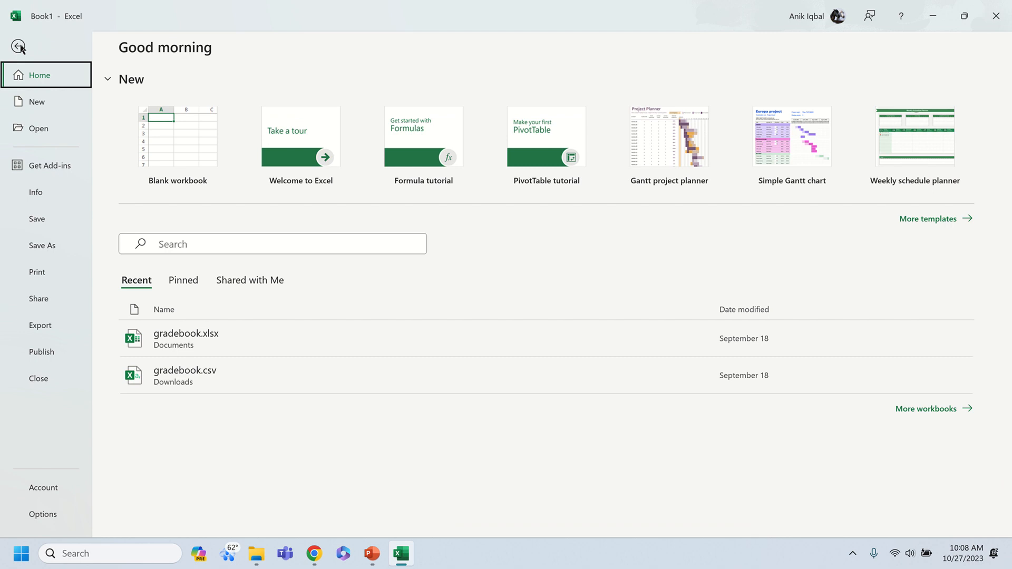
left_click(19, 47)
Import gradebook.csv from the Downloads folder as Text/CSV data and open it in the Power Query Editor for transforming.
left_click(235, 44)
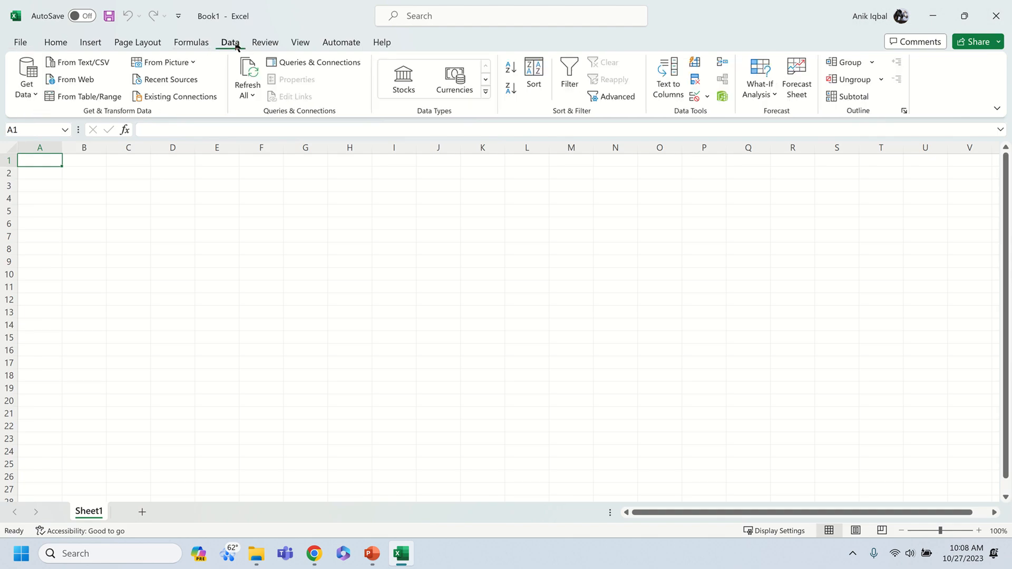
left_click(29, 87)
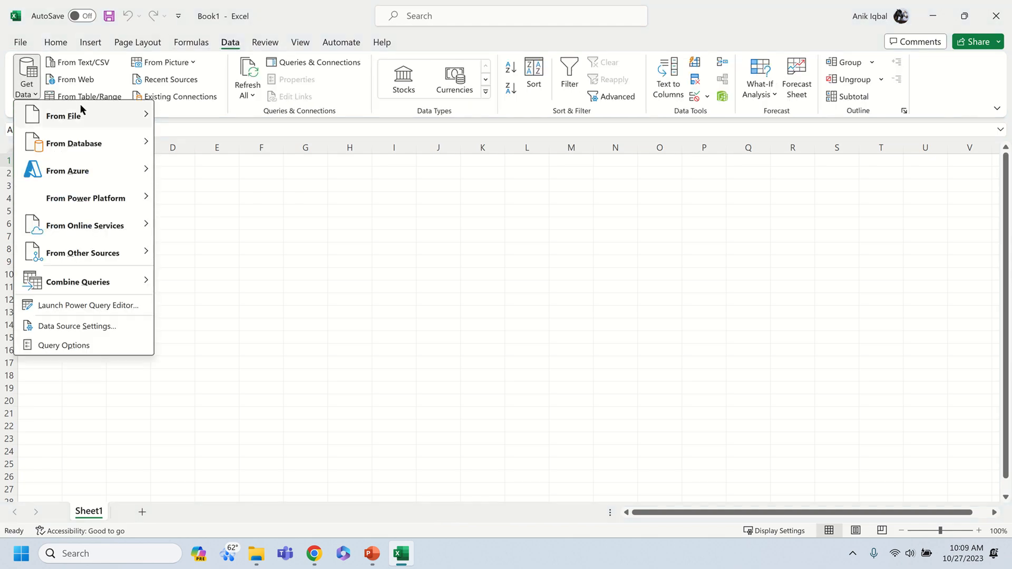
mouse_move(93, 113)
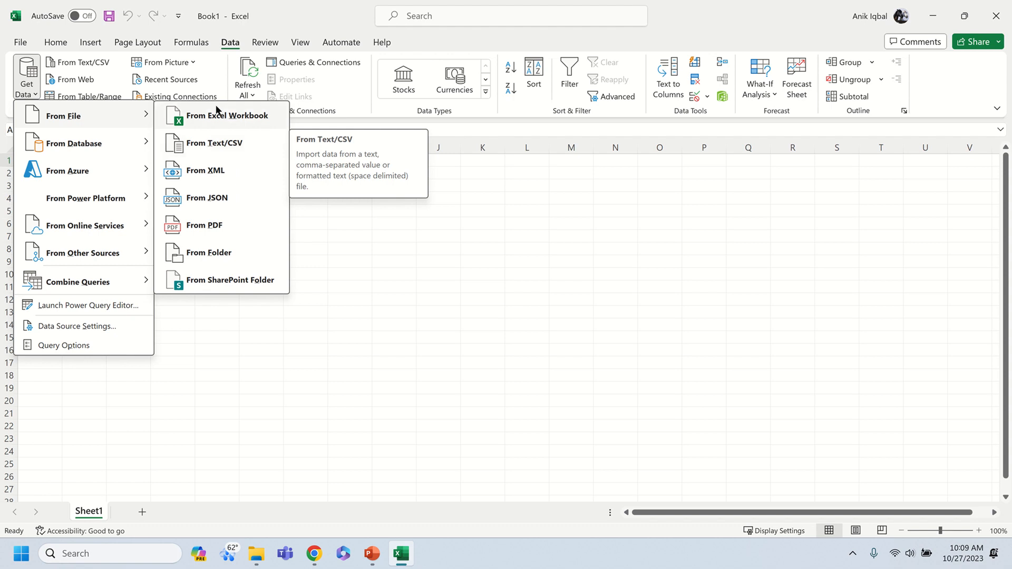
left_click(233, 149)
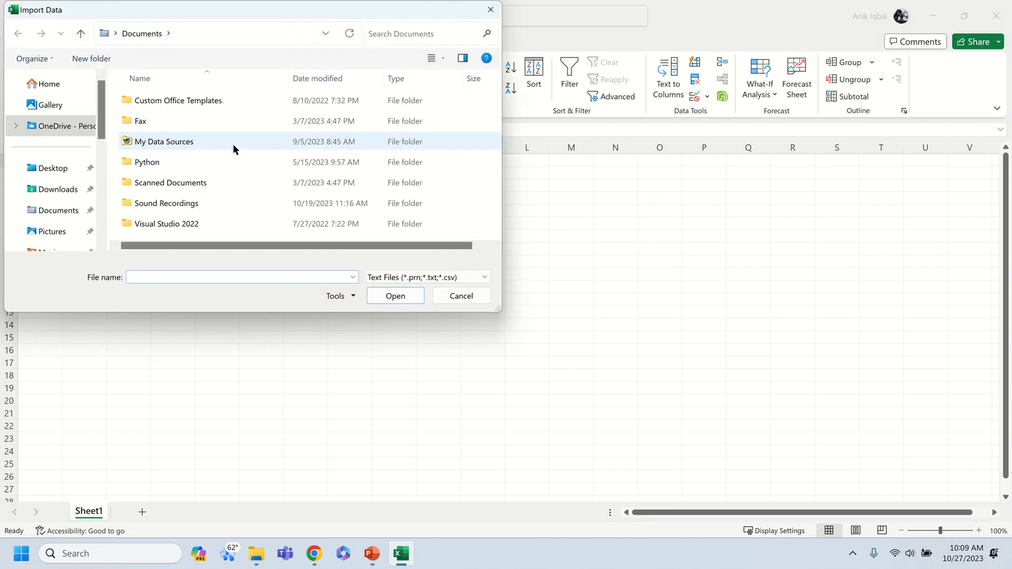
left_click(60, 195)
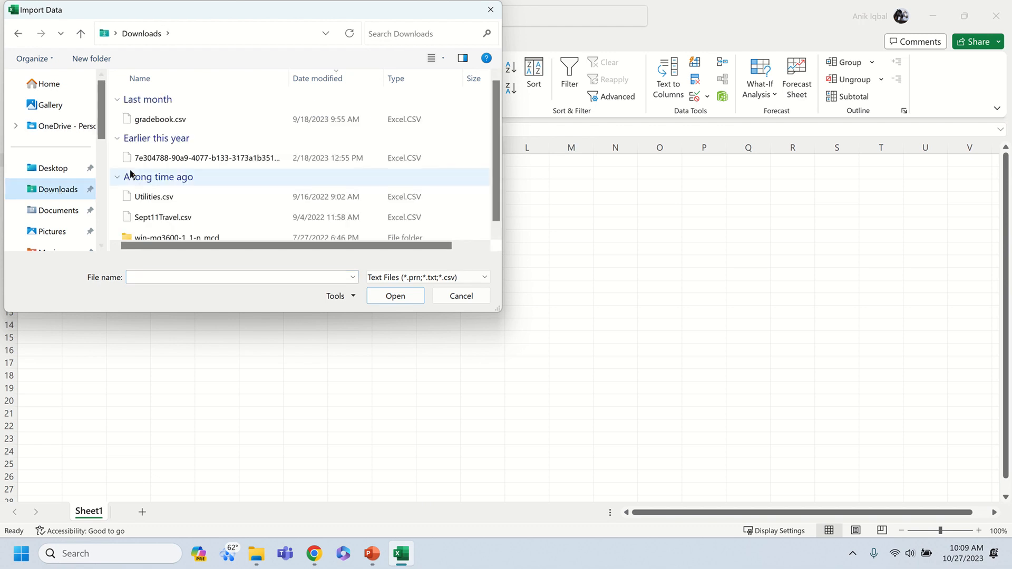
left_click(173, 119)
left_click(386, 295)
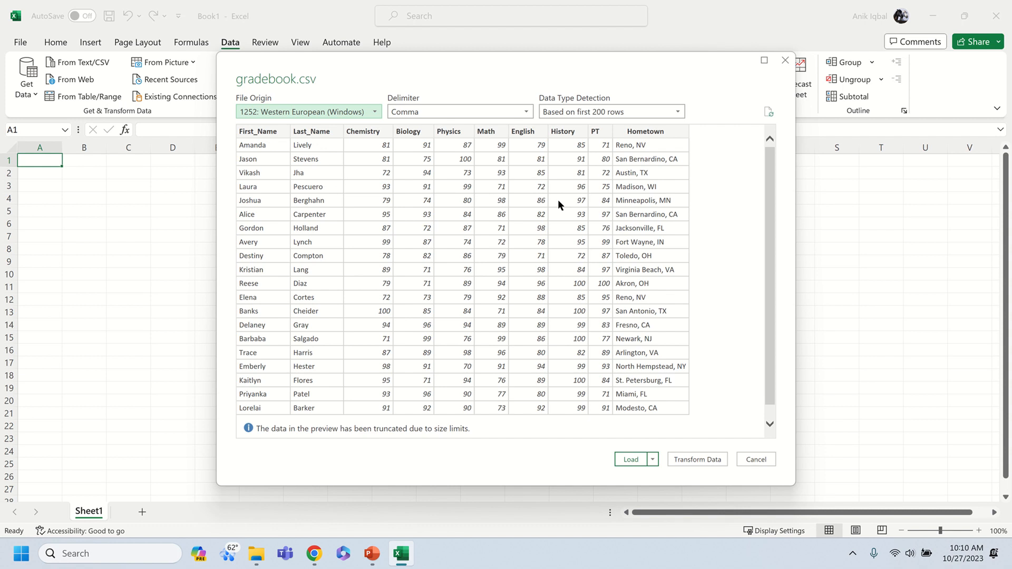
left_click(691, 459)
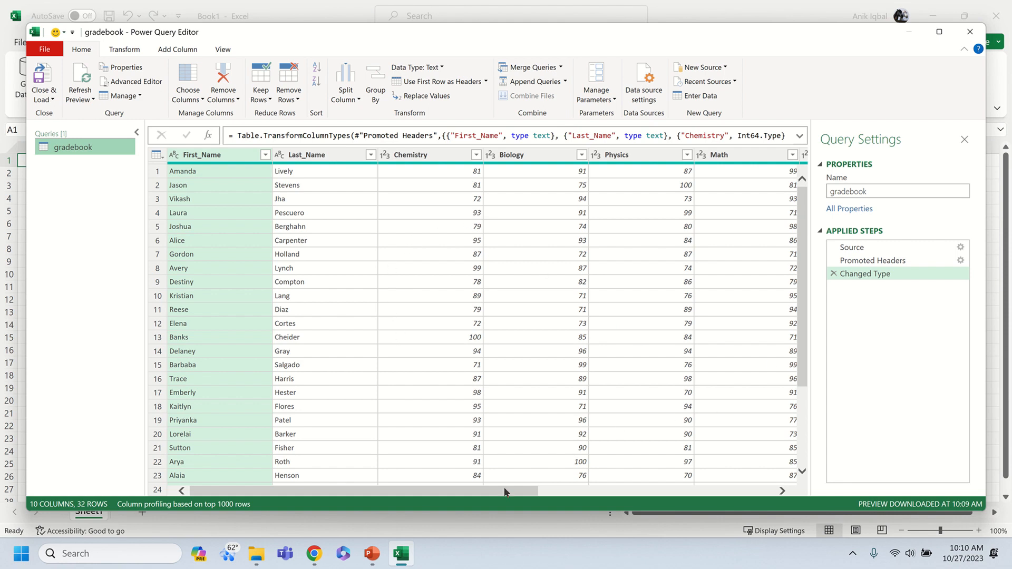
Split the Hometown column by delimiter, using a custom comma and splitting at the left-most delimiter.
left_click_drag(508, 495, 785, 493)
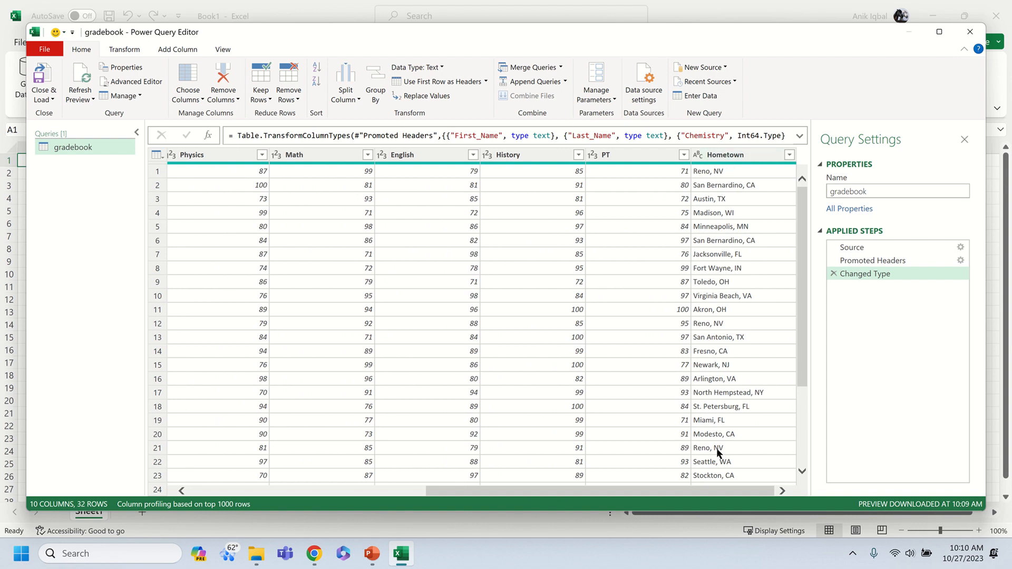
left_click(749, 153)
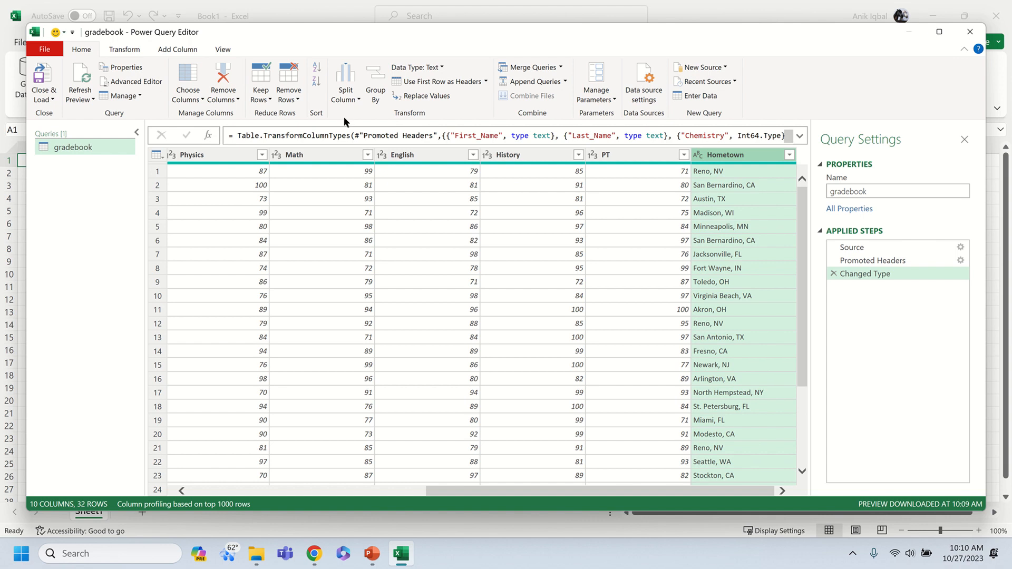
left_click(352, 96)
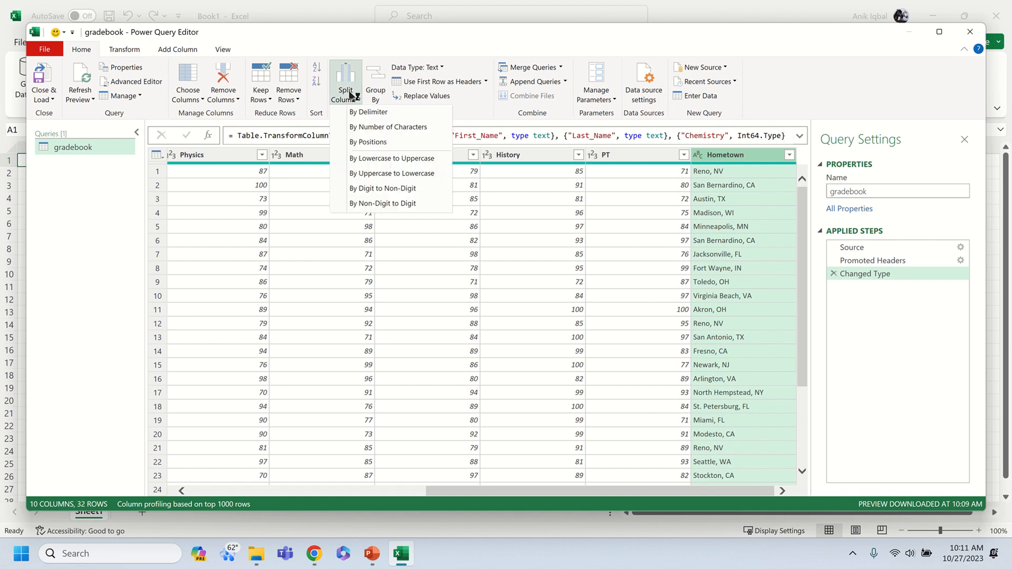
left_click(384, 114)
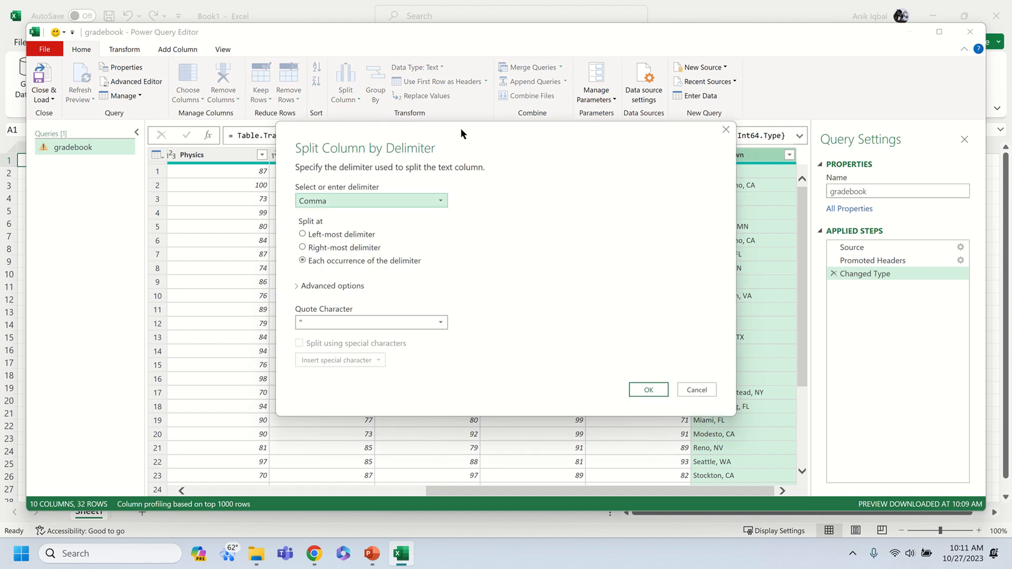
left_click_drag(460, 128, 379, 138)
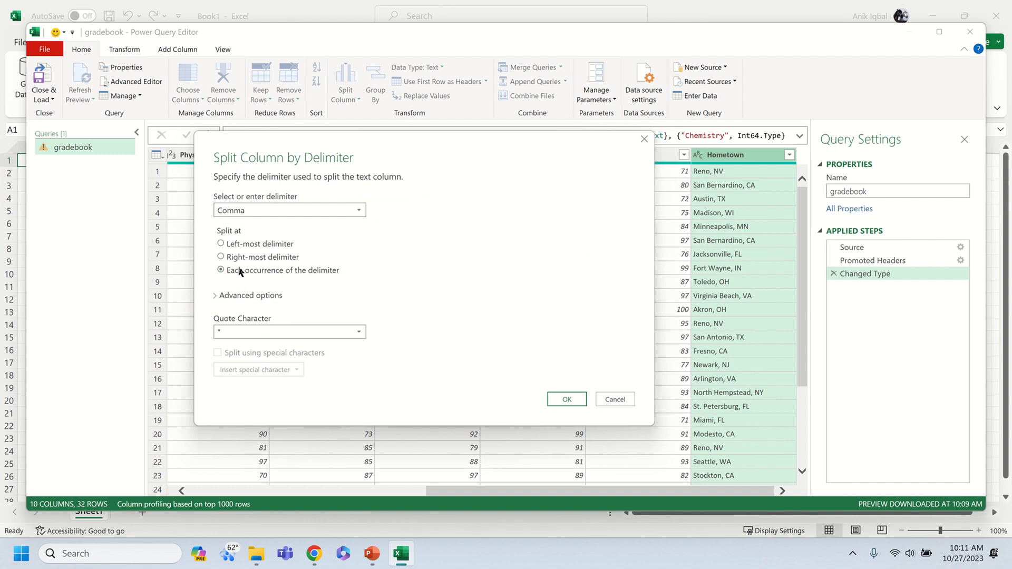
left_click(238, 211)
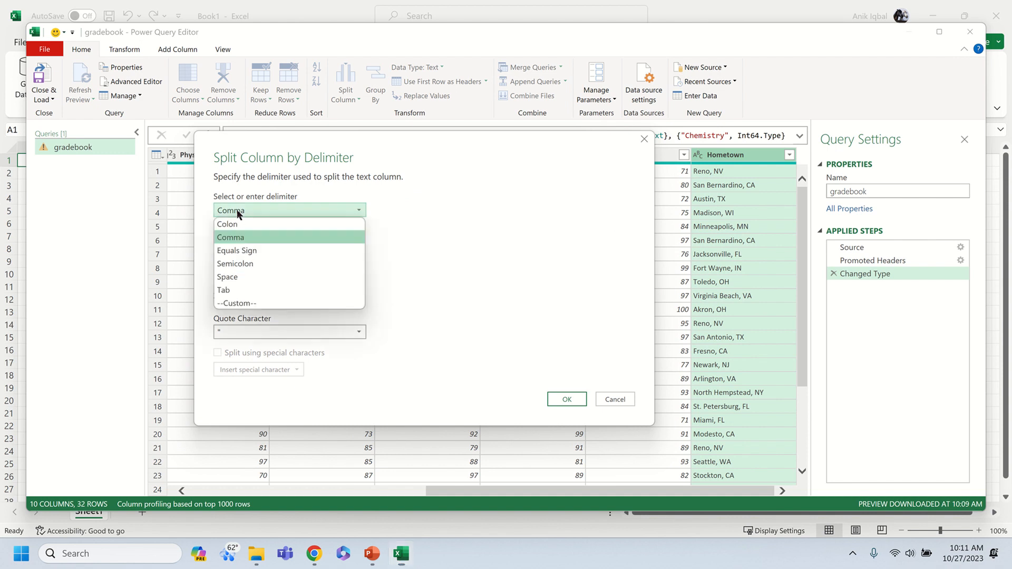
left_click(236, 301)
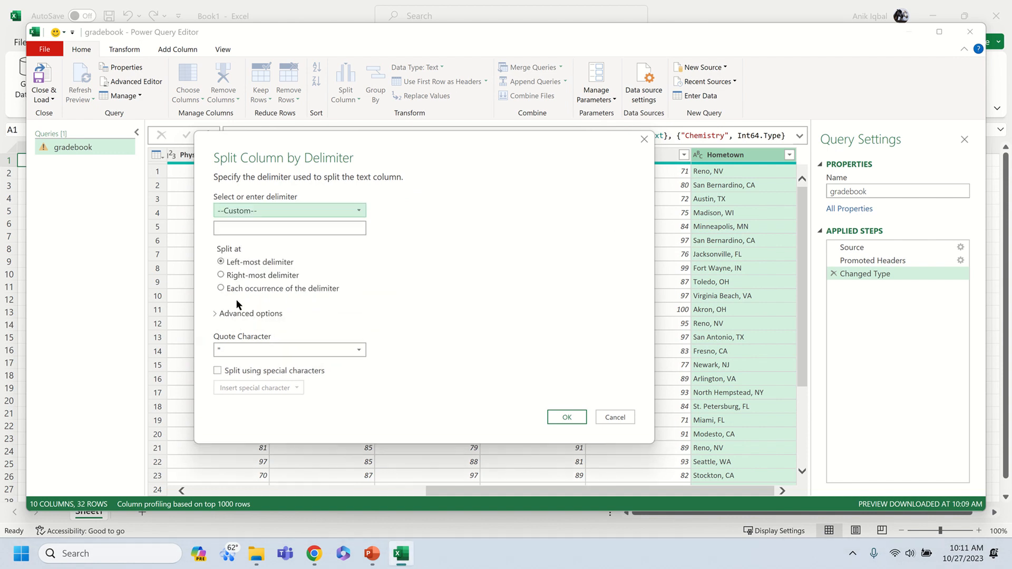
left_click(245, 230)
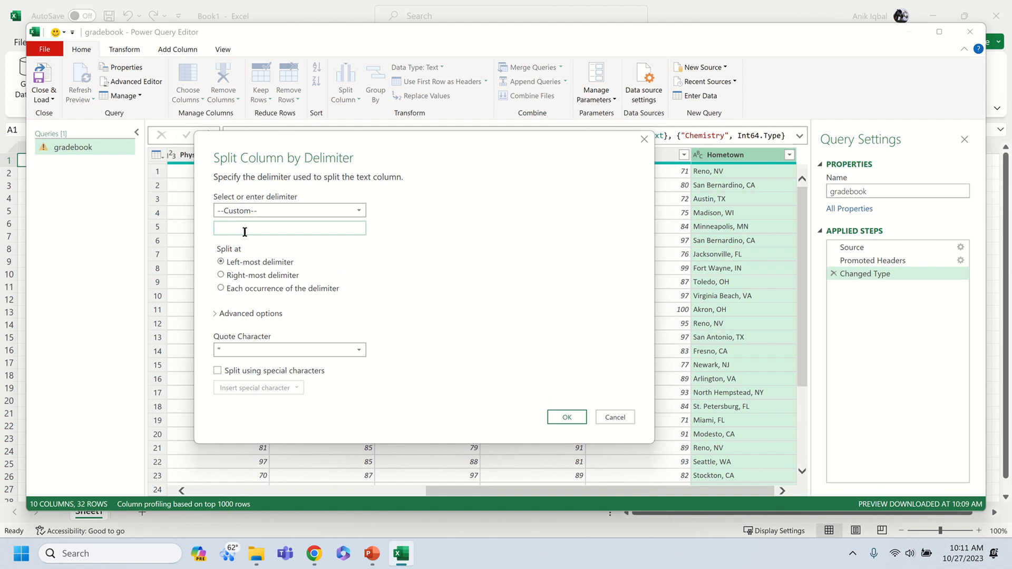
type(",")
left_click(568, 418)
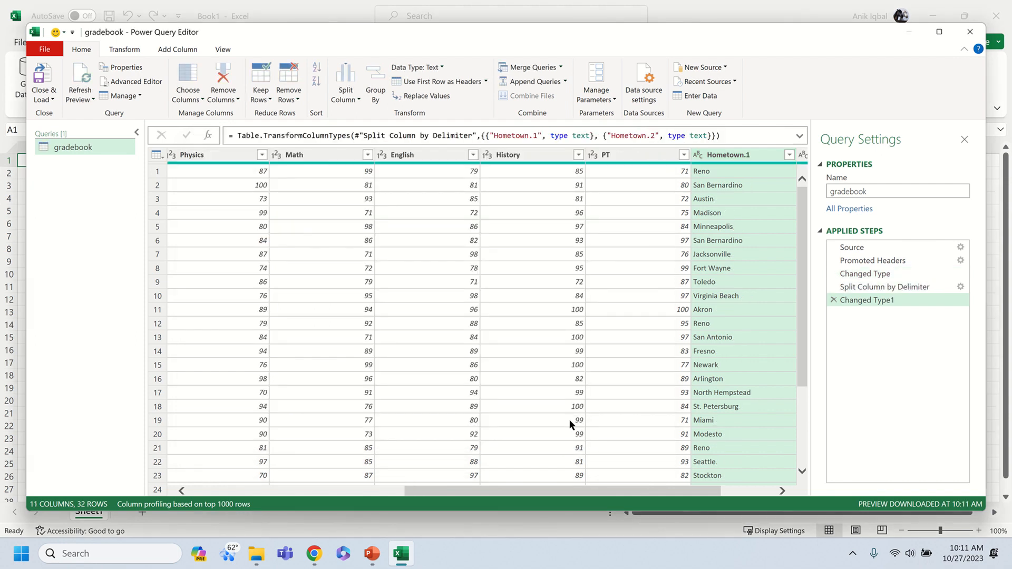
Rename the Hometown.1 column as City.
left_click(783, 491)
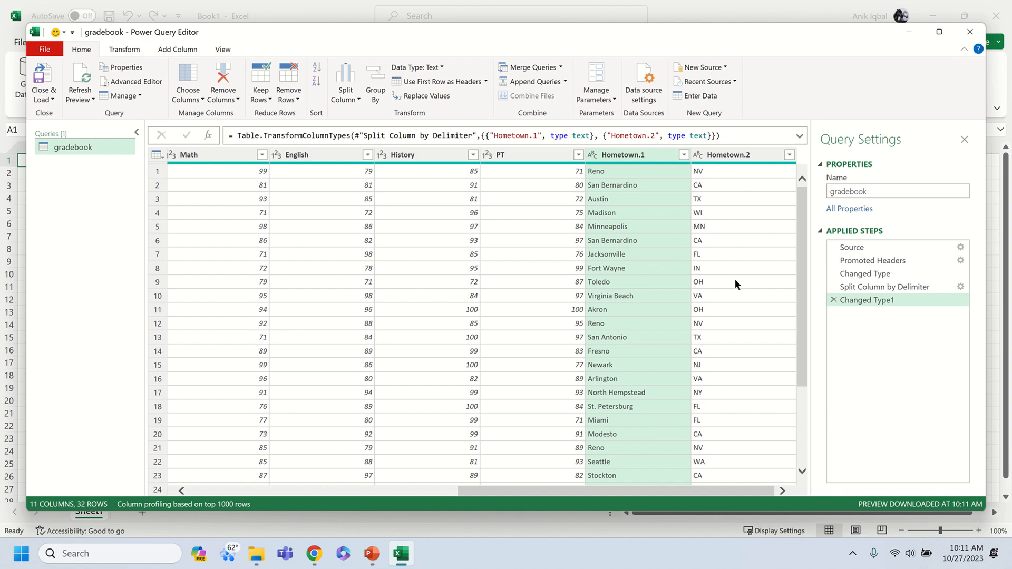
right_click(639, 159)
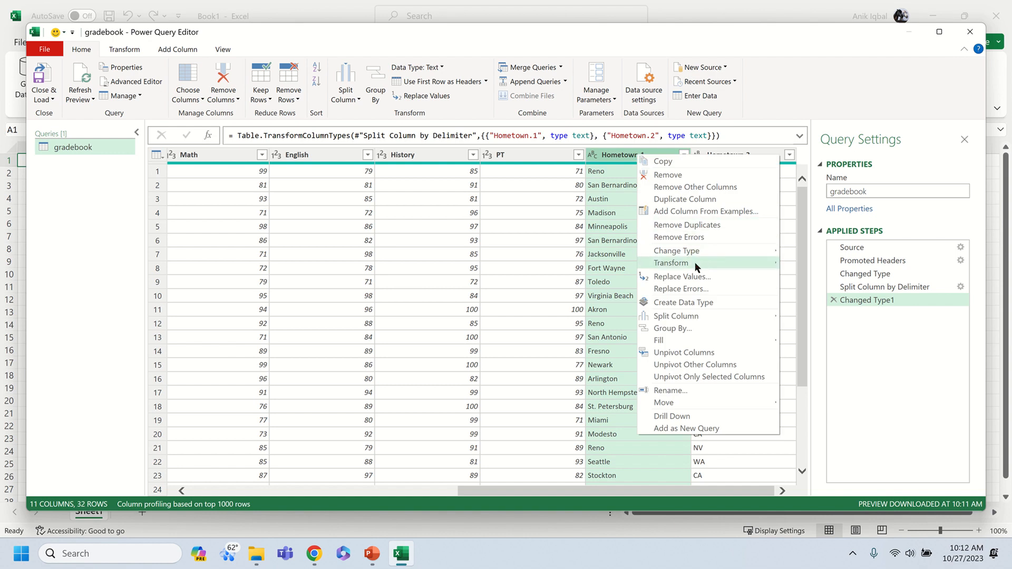
left_click(685, 390)
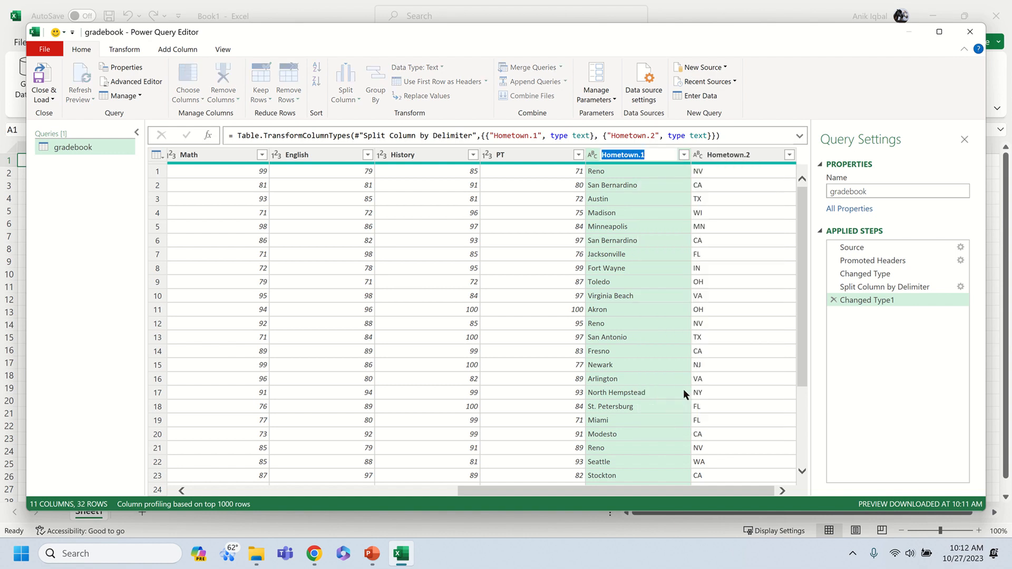
type("City")
Rename the Hometown.2 column as State.
right_click(743, 157)
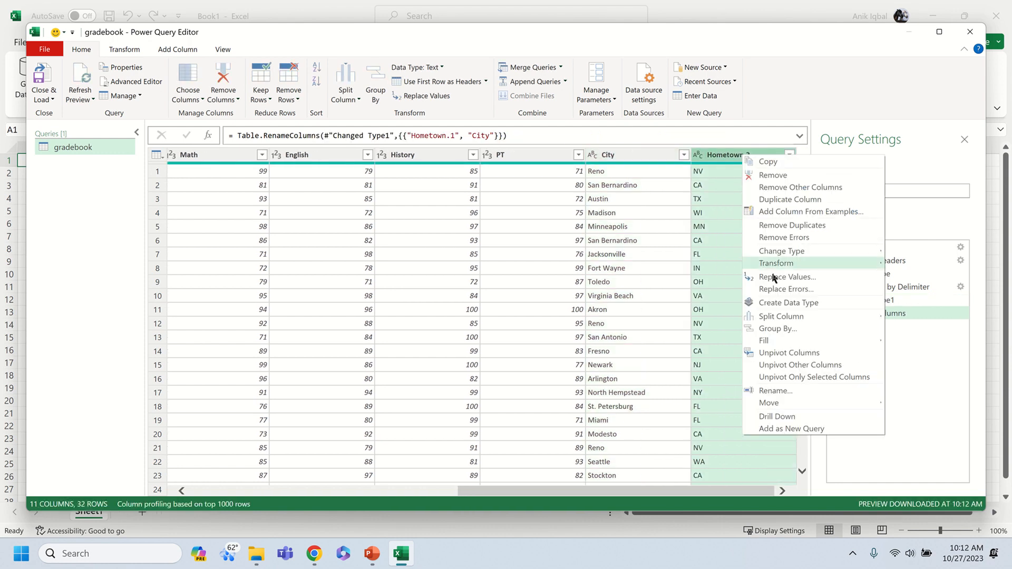
left_click(765, 393)
type("S")
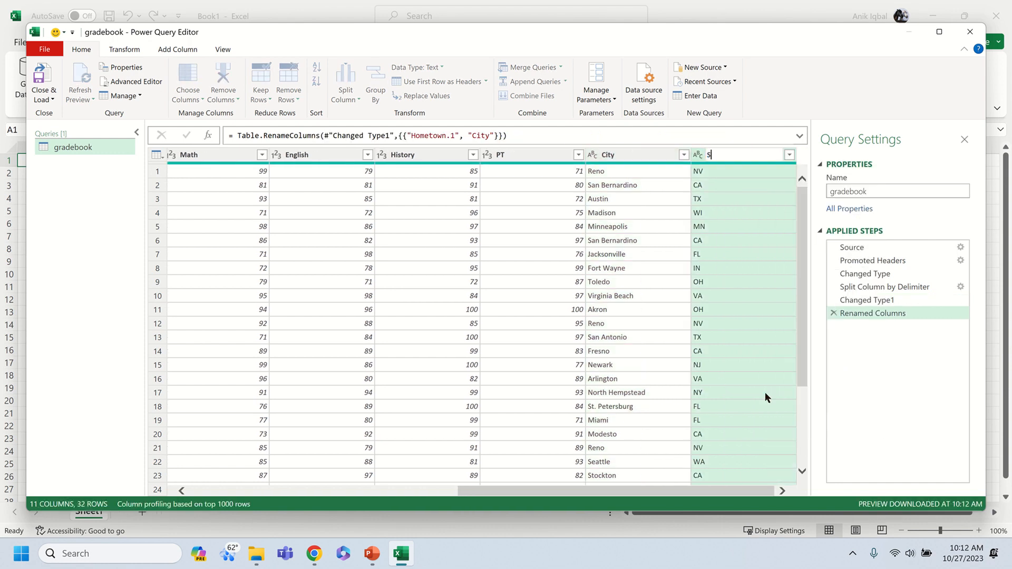
type("tate")
key("Return")
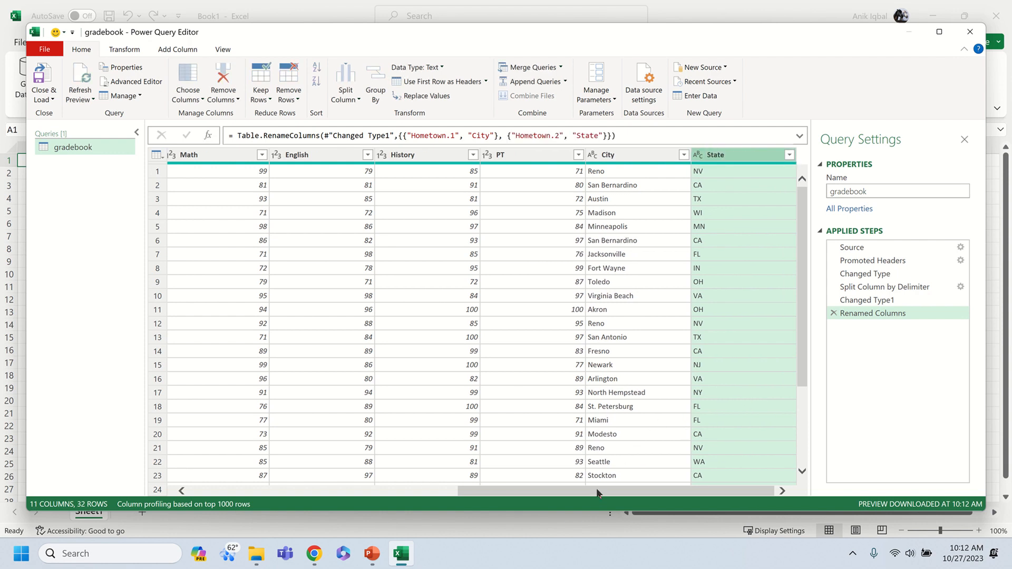
left_click_drag(599, 491, 361, 493)
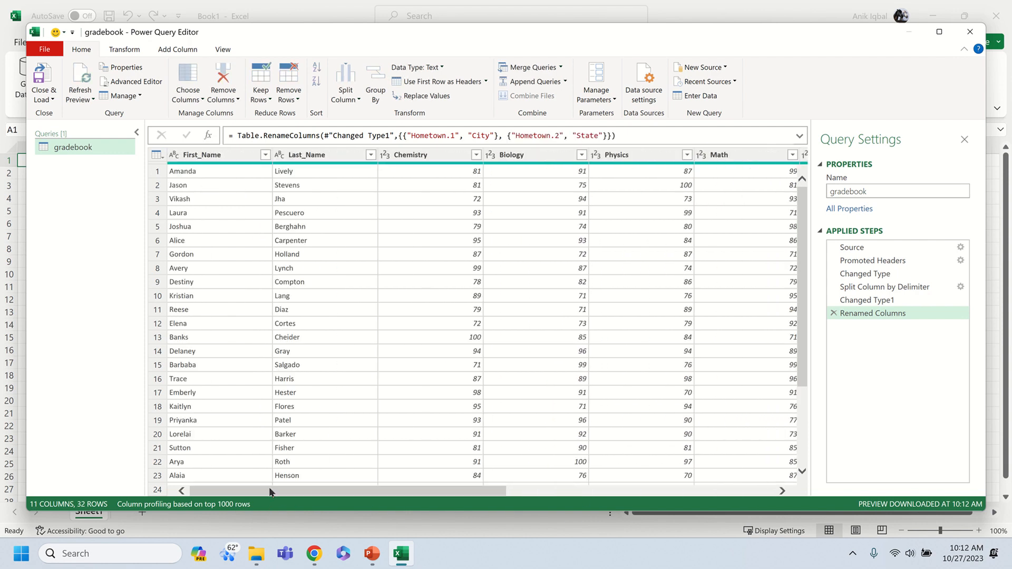
scroll(264, 384, "down", 3)
scroll(261, 367, "up", 3)
left_click(291, 104)
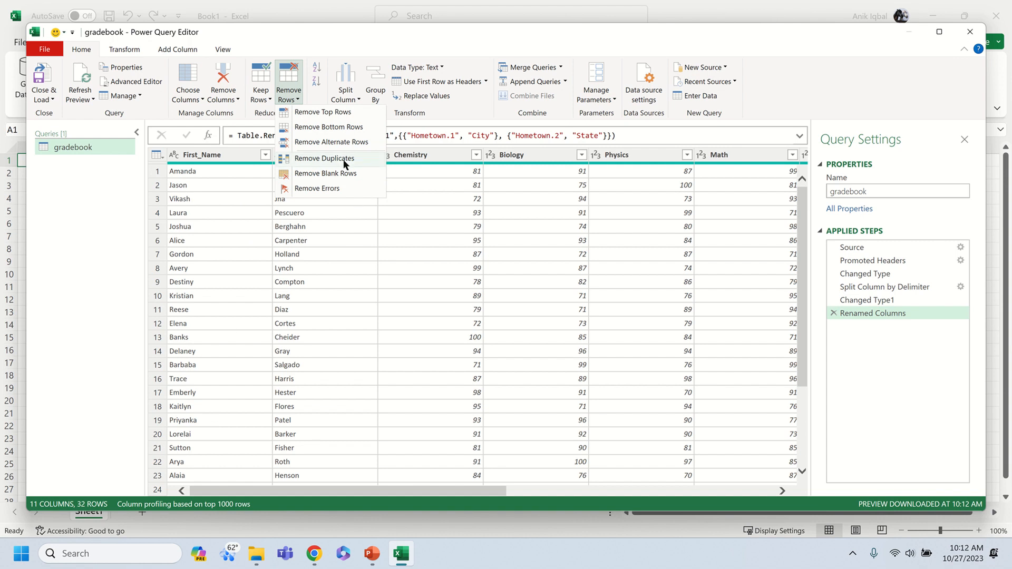
left_click(508, 33)
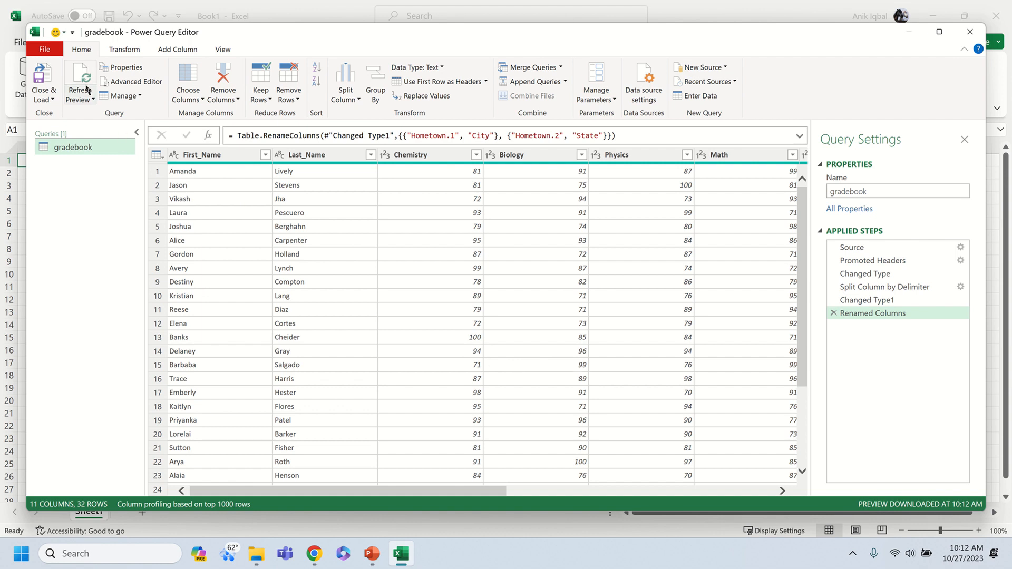
Close the query editor, load the transformed gradebook data into the workbook, and look through the loaded table.
left_click(44, 79)
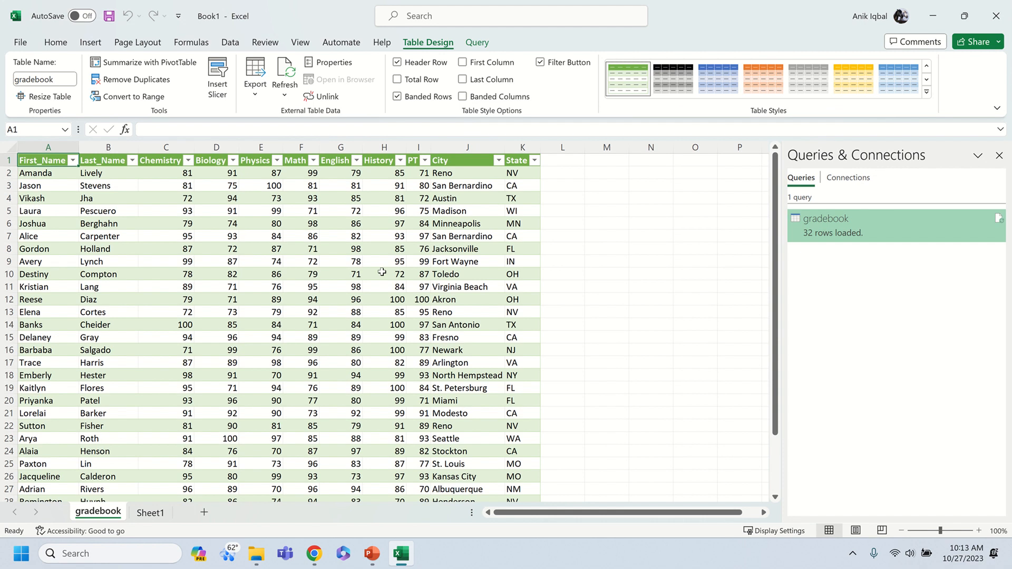
scroll(238, 299, "down", 7)
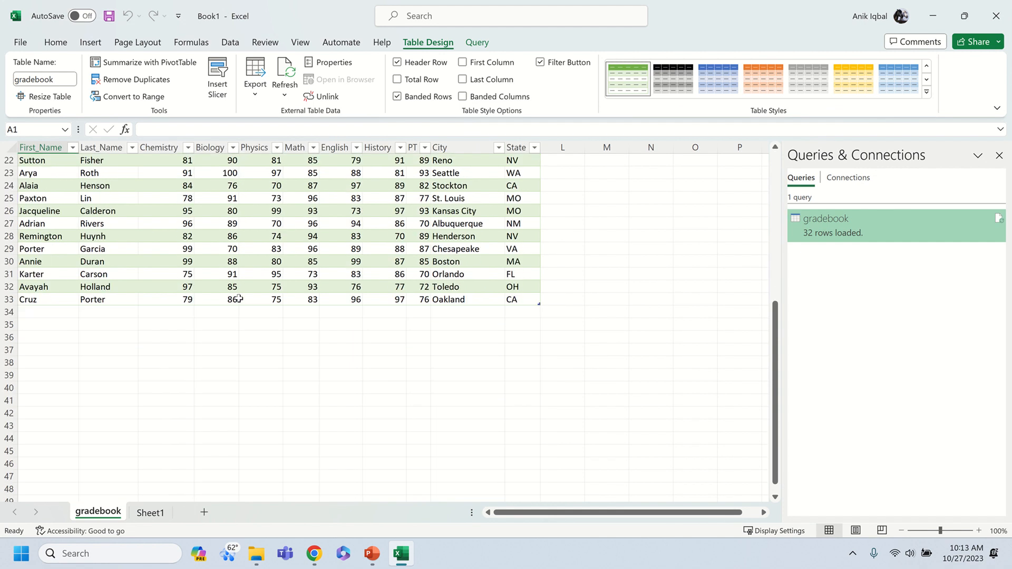
scroll(239, 299, "up", 6)
scroll(239, 299, "up", 1)
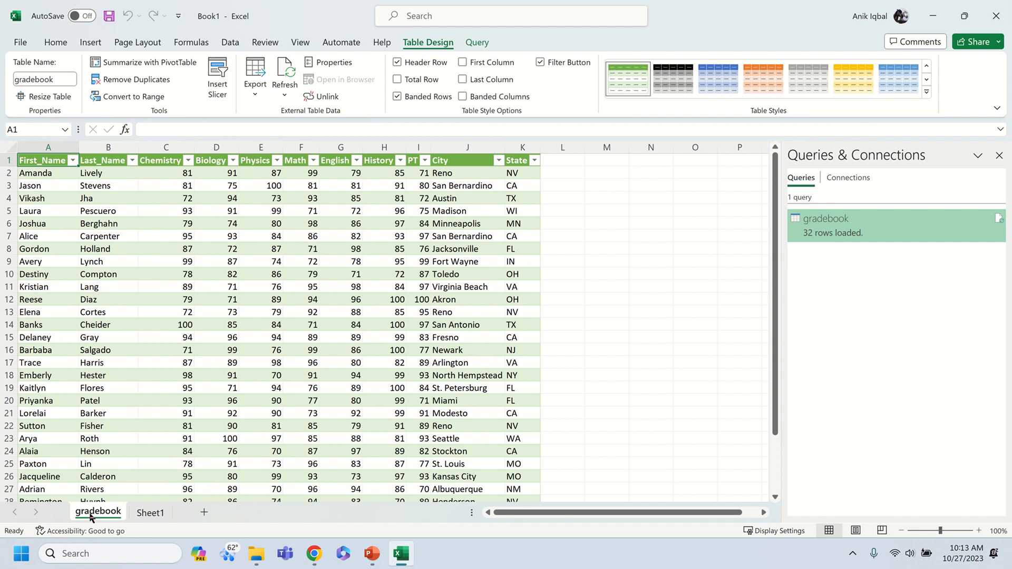
Save the workbook as gradebook in Excel Workbook format in the Documents folder, replacing the existing file.
left_click(22, 45)
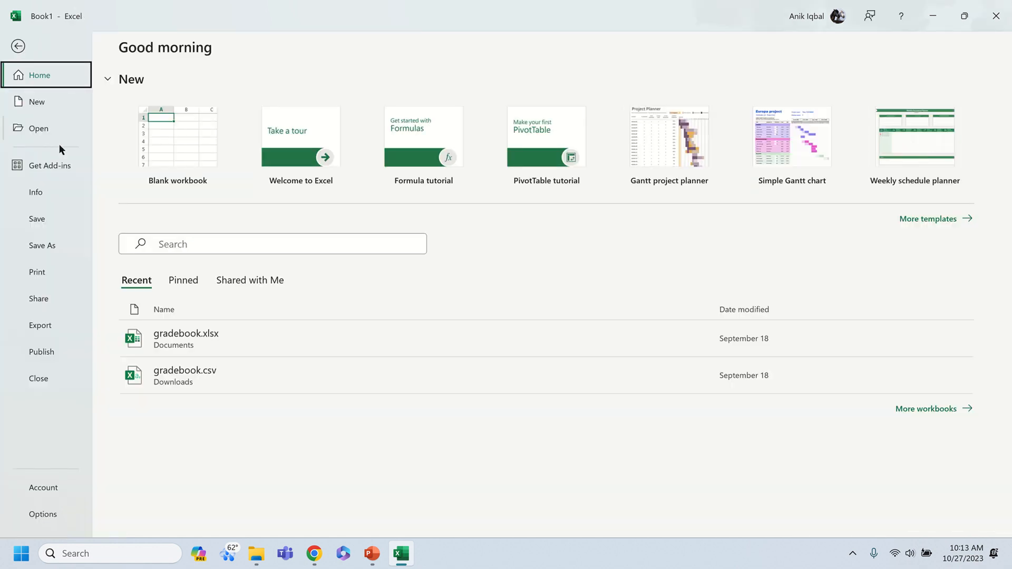
left_click(46, 249)
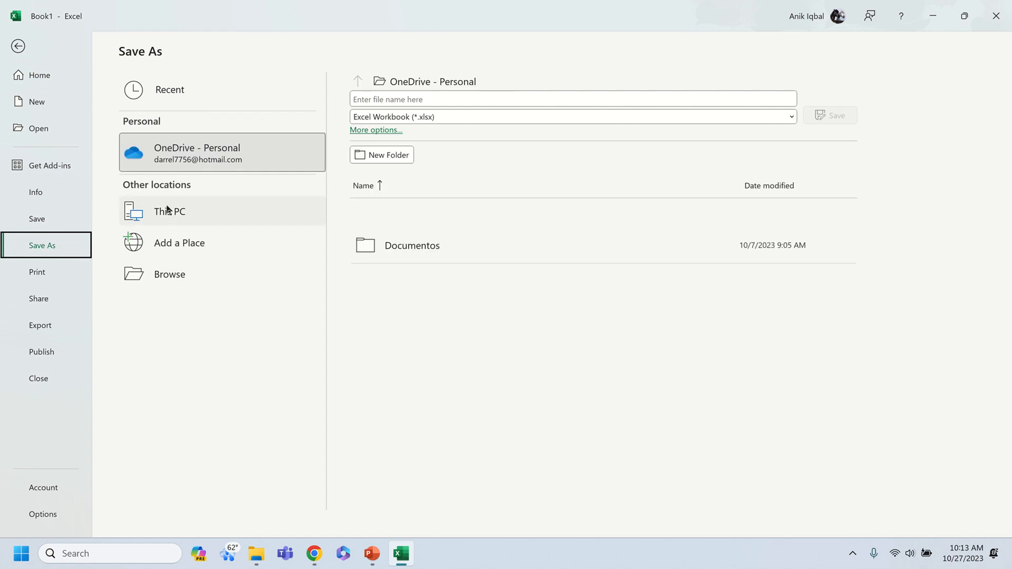
left_click(169, 277)
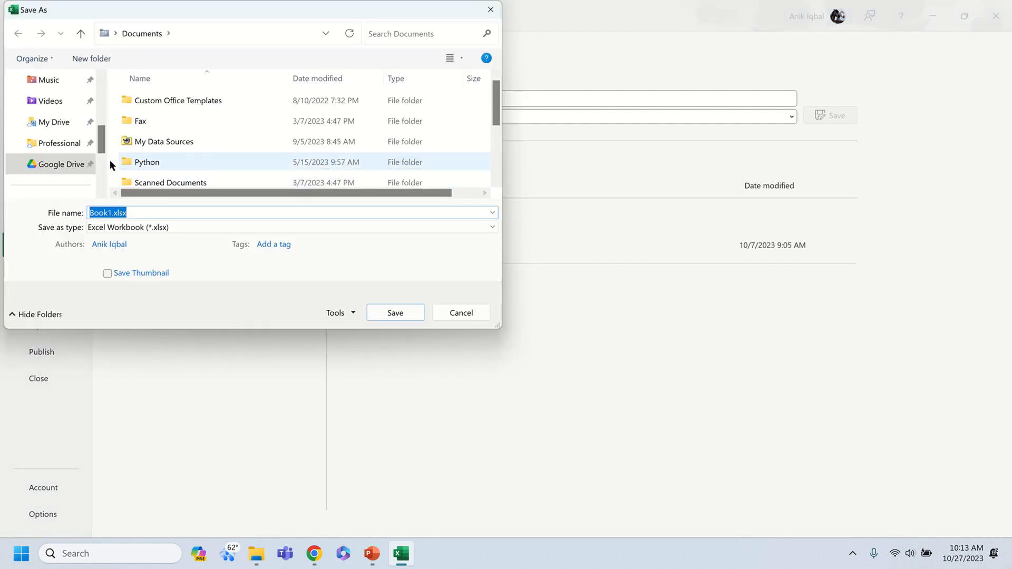
scroll(57, 136, "up", 5)
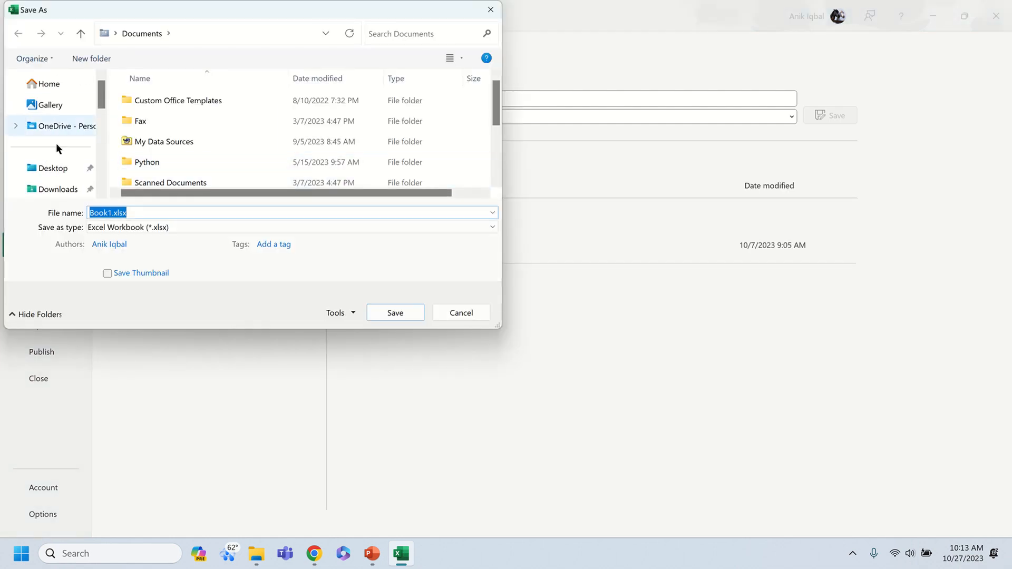
scroll(49, 197, "down", 2)
left_click(54, 143)
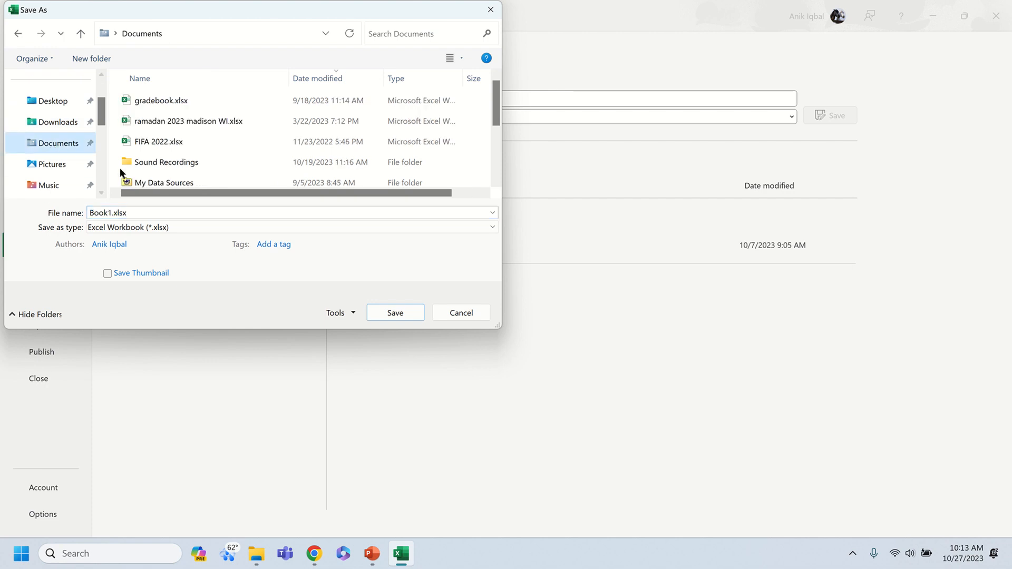
left_click(133, 214)
type("g")
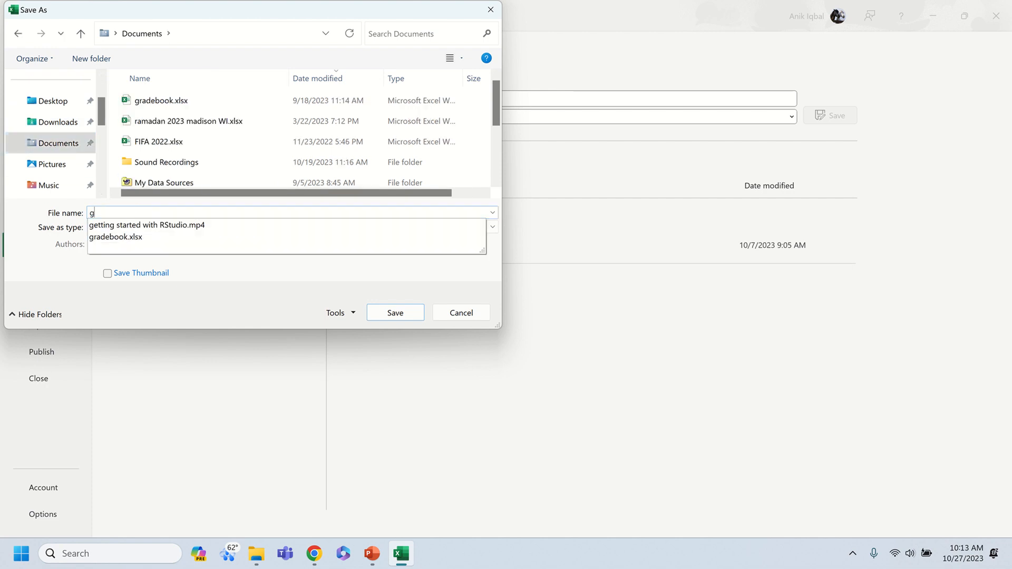
type("radebook")
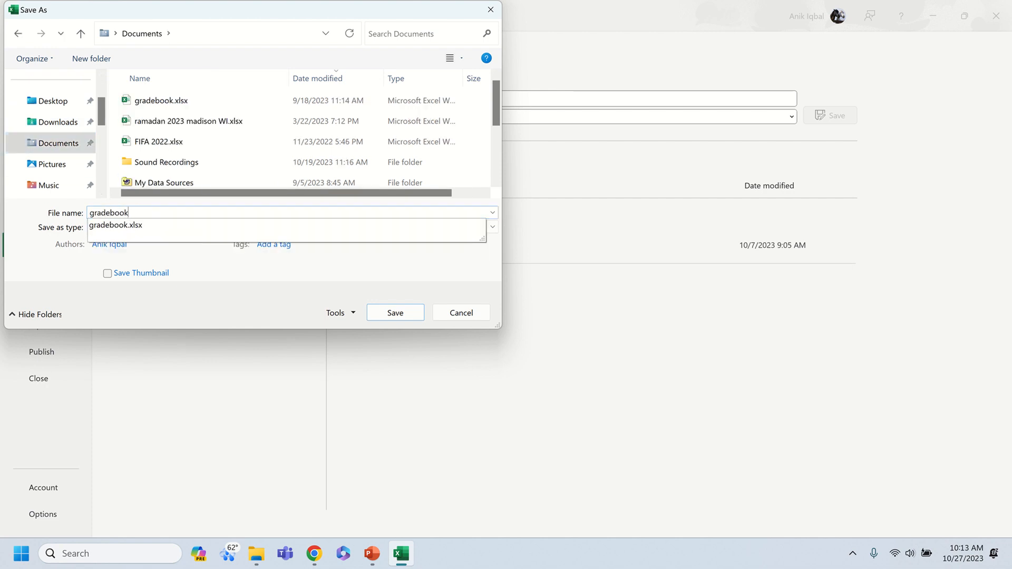
key("Return")
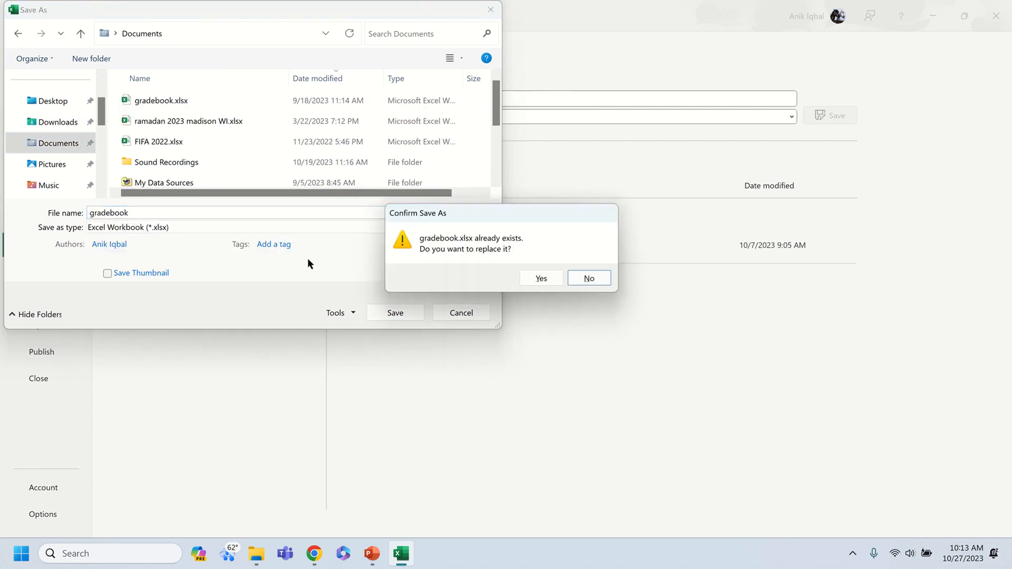
left_click(527, 277)
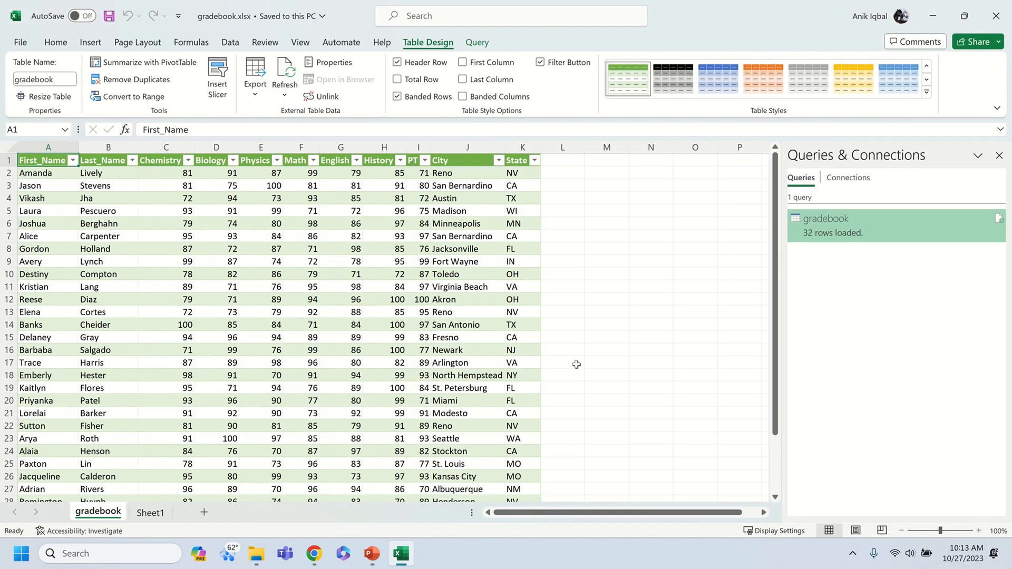